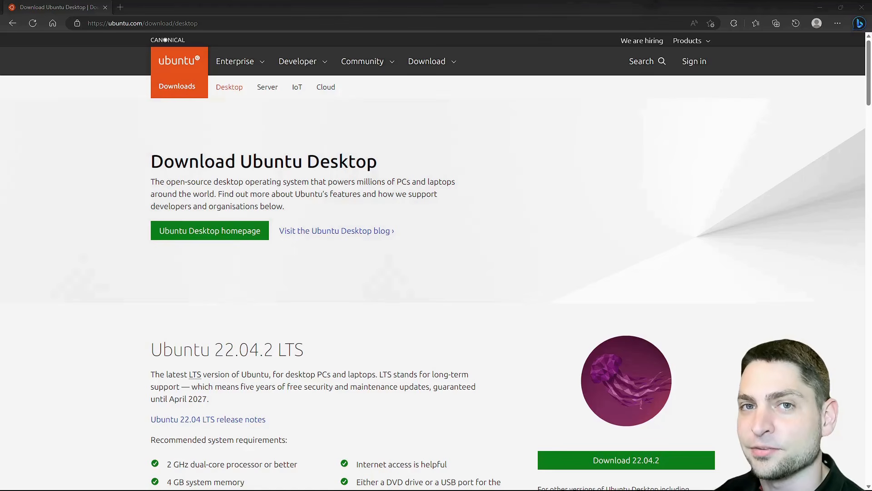
Download the Ubuntu 23.04 desktop image and select ubuntu-23.04-desktop-amd64.iso in the Downloads folder
click(471, 290)
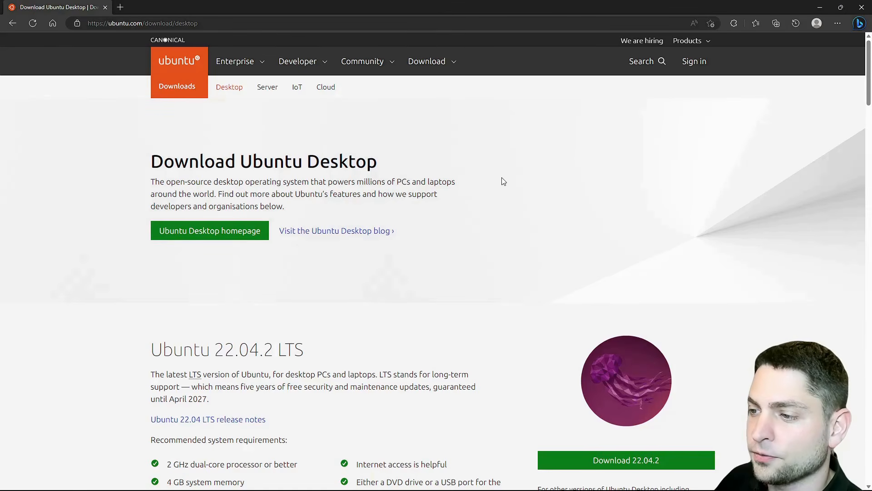
scroll(504, 183, down, 10)
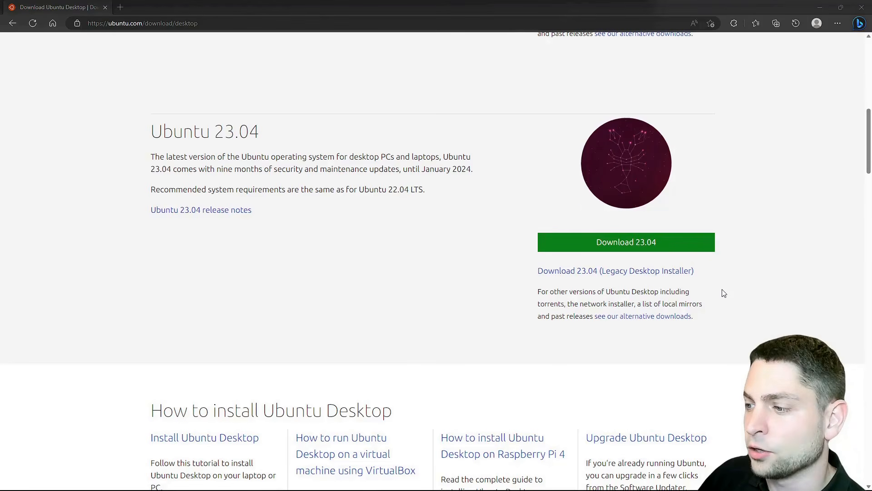
click(690, 245)
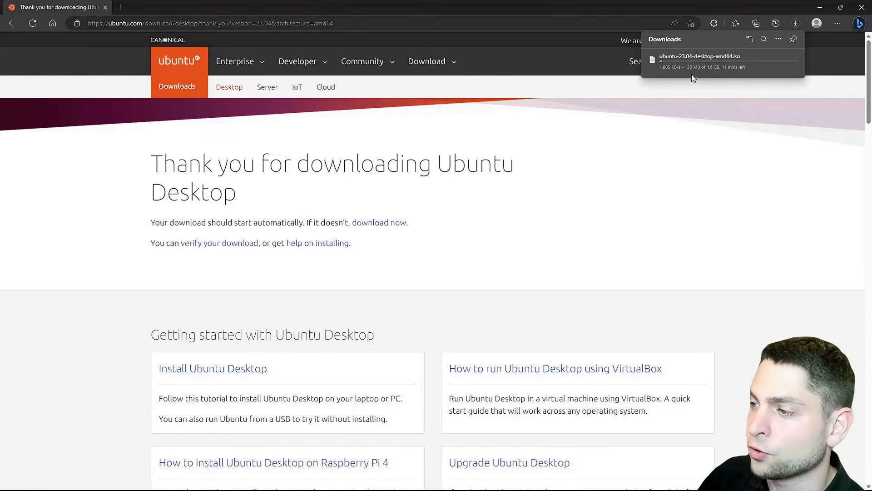
mouse_move(729, 76)
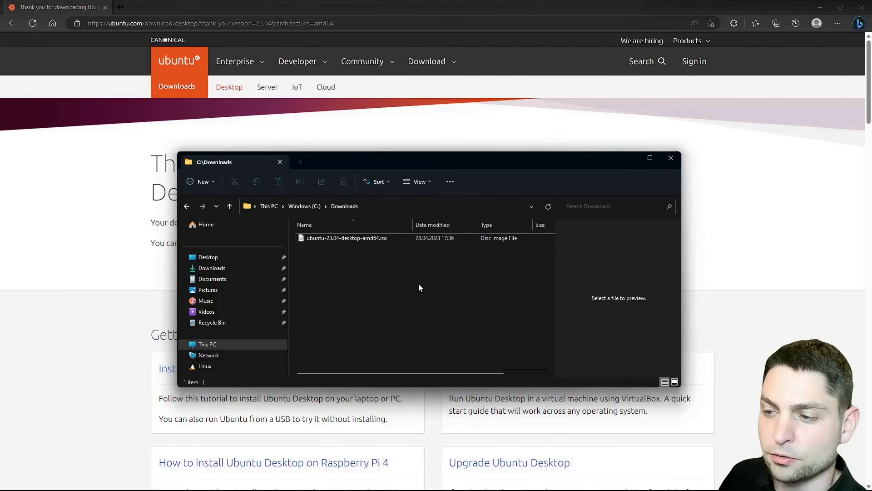
click(403, 240)
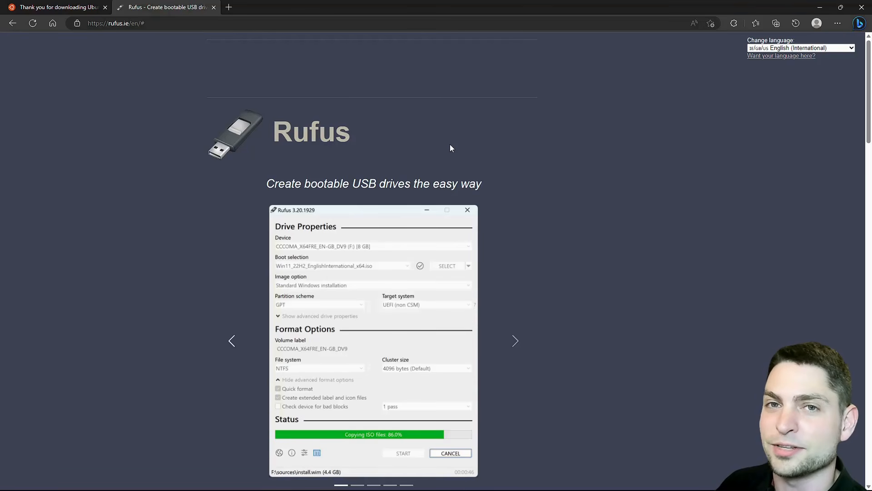
Download the standard Windows x64 release rufus-4.0.exe from the Rufus website and run it
scroll(682, 140, down, 8)
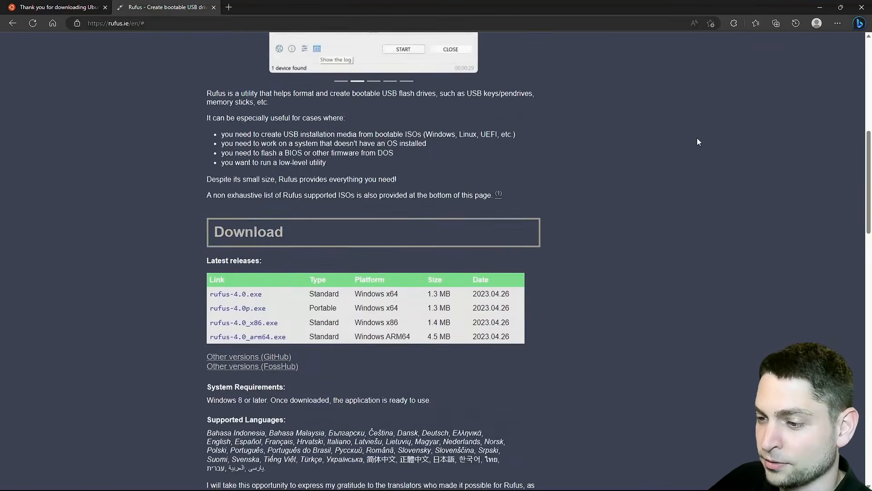
scroll(698, 142, down, 2)
click(234, 218)
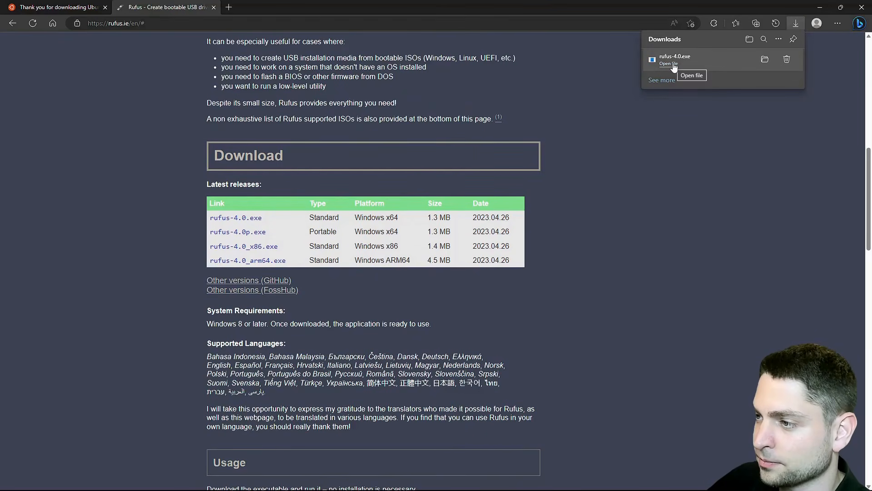
click(674, 65)
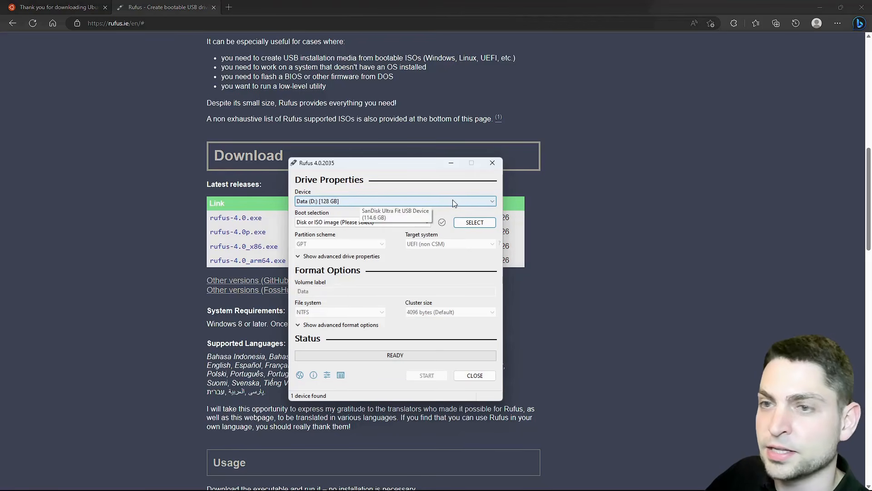
Choose Data (D:) [128 GB] as the target device and load ubuntu-23.04-desktop-amd64.iso as the boot image
click(493, 201)
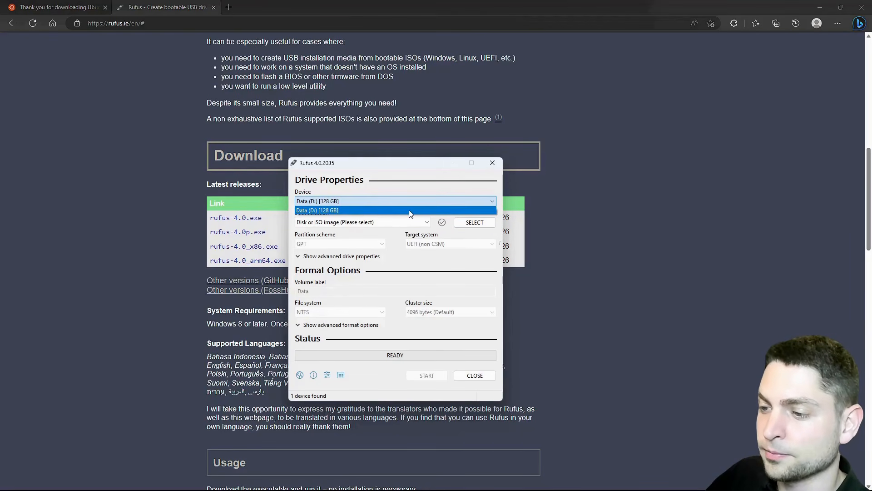
click(411, 211)
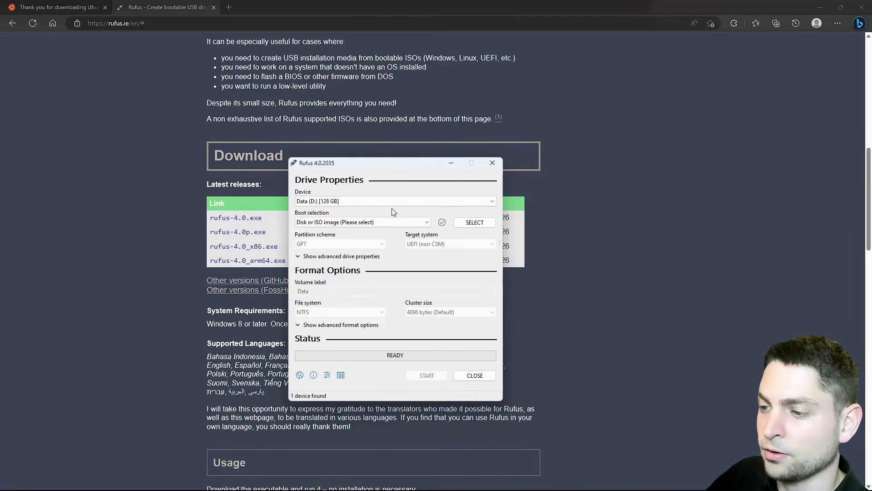
click(475, 223)
click(658, 400)
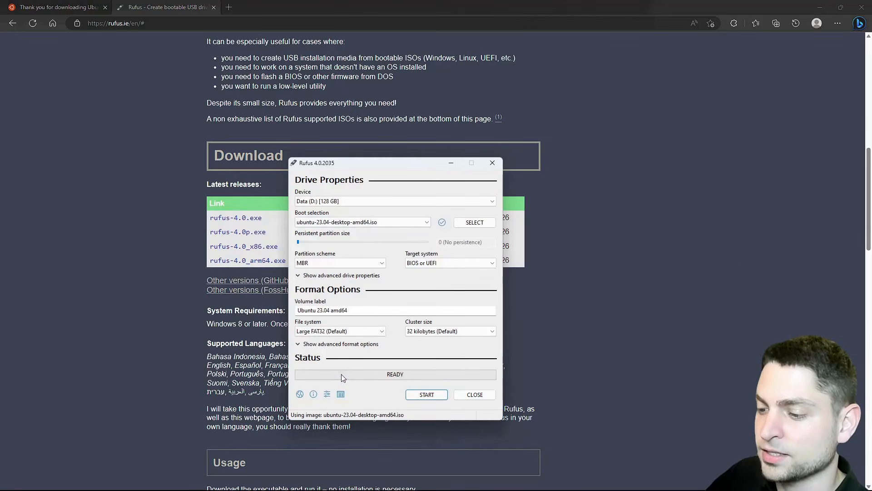
Write the Ubuntu image to the USB drive in ISO Image mode, accepting the data erasure, and close Rufus
click(444, 397)
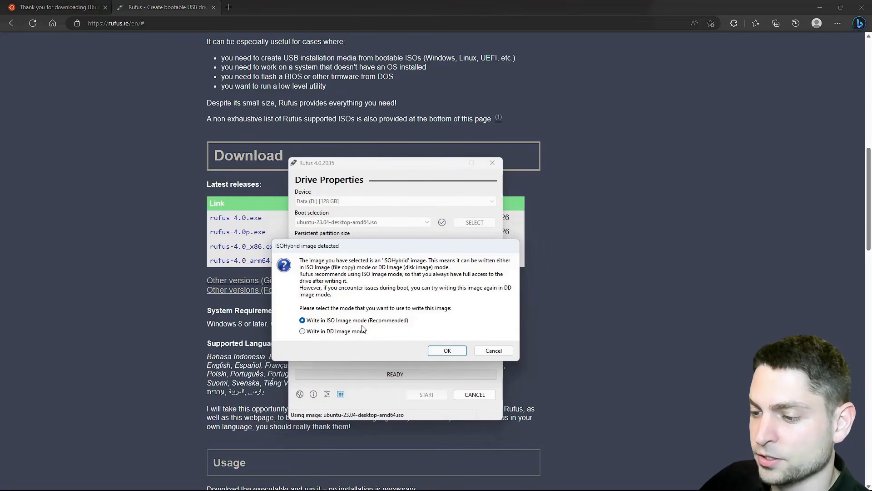
click(446, 351)
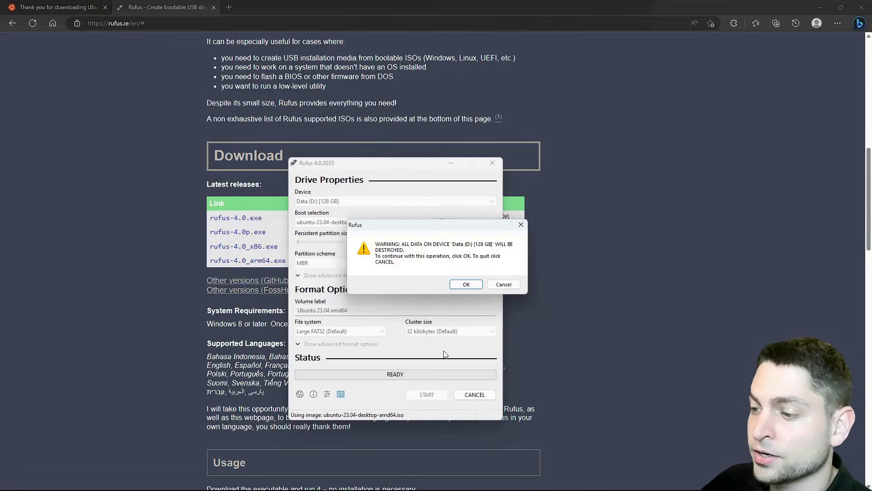
click(467, 284)
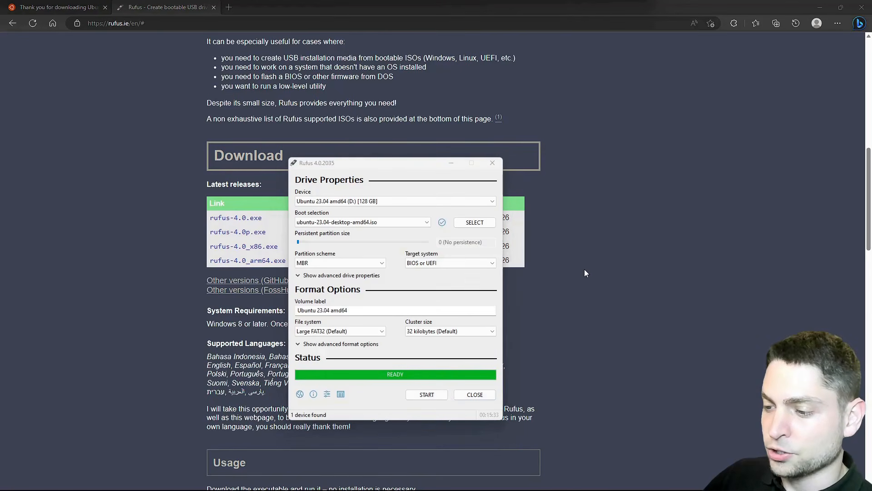
click(475, 394)
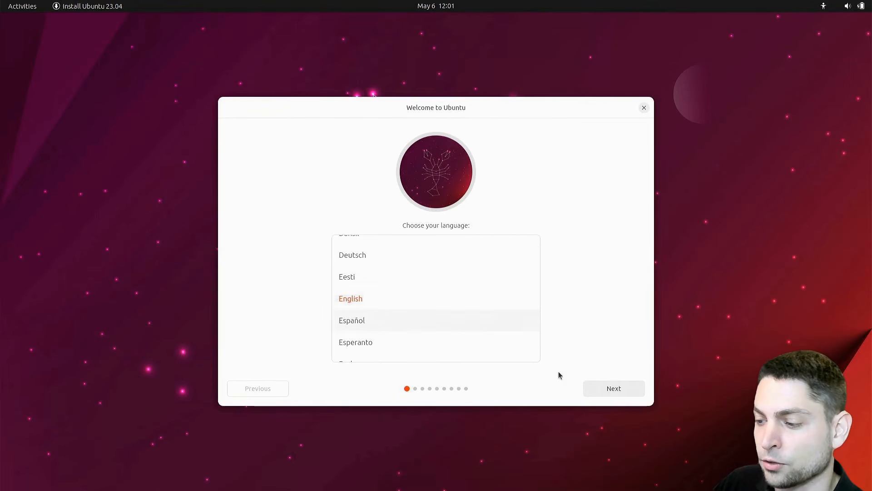
Keep English as the language in the Ubuntu installer and choose to install Ubuntu
click(625, 394)
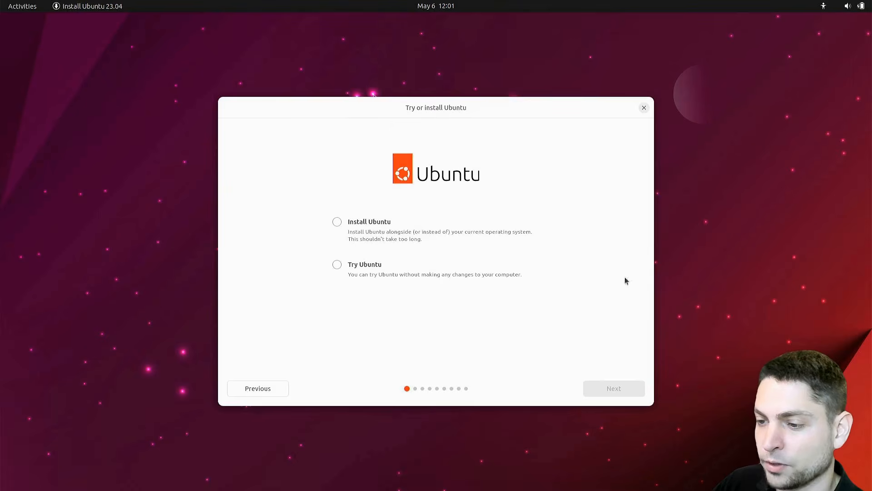
click(340, 220)
click(619, 389)
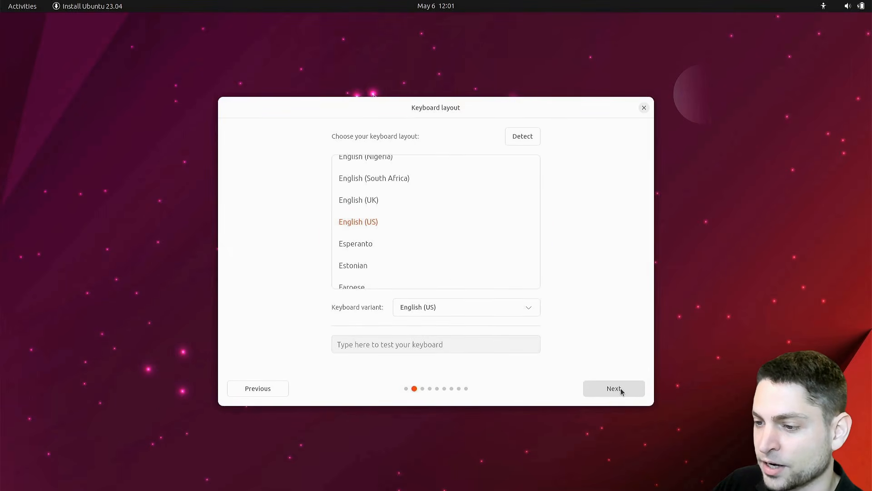
Accept the English (US) keyboard layout and continue without connecting to the internet
click(621, 389)
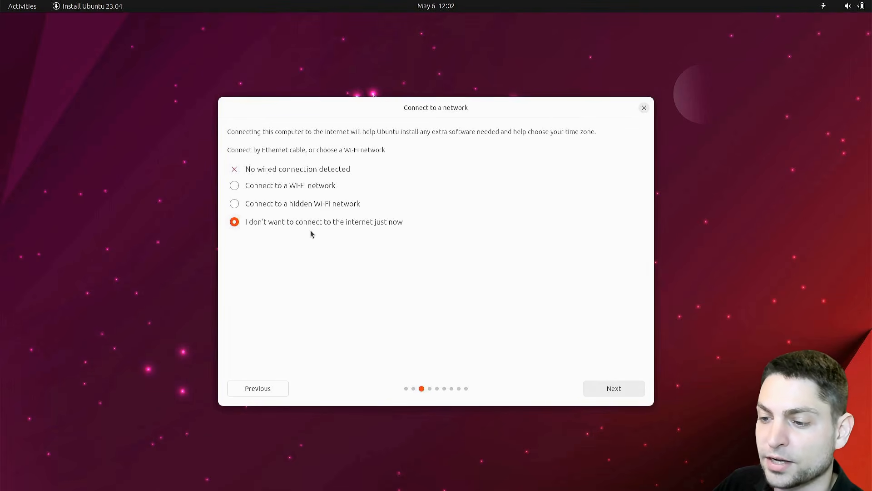
click(628, 393)
Choose the minimal installation and continue with manual partitioning as the installation type
click(234, 184)
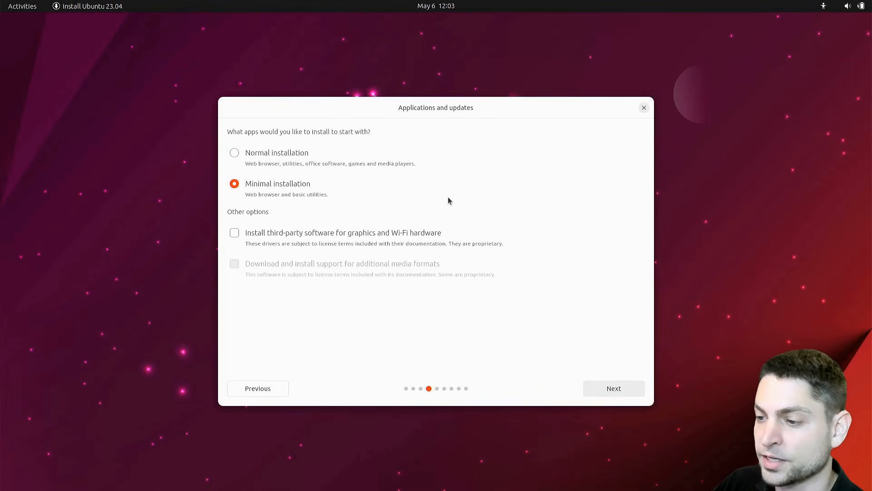
click(620, 391)
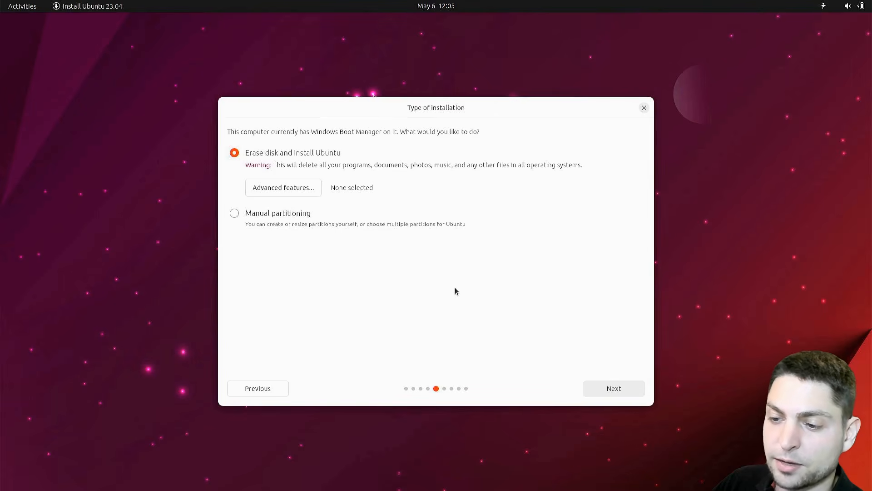
click(234, 213)
click(634, 389)
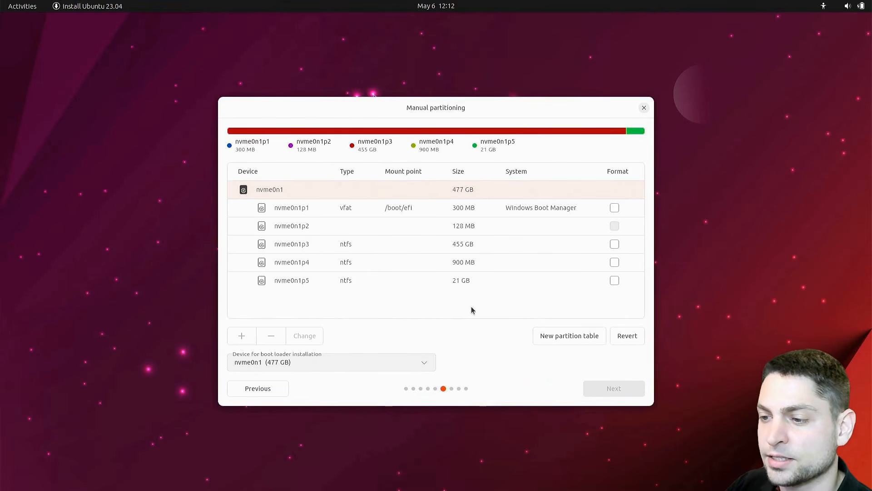
Open GParted in the live session and switch it to the 114.61 GiB drive /dev/sdb
click(21, 6)
text(gpa)
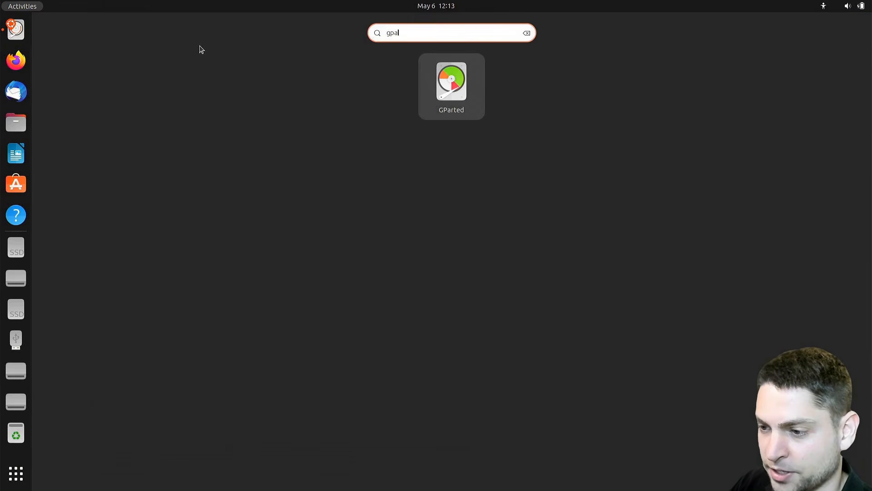
click(464, 94)
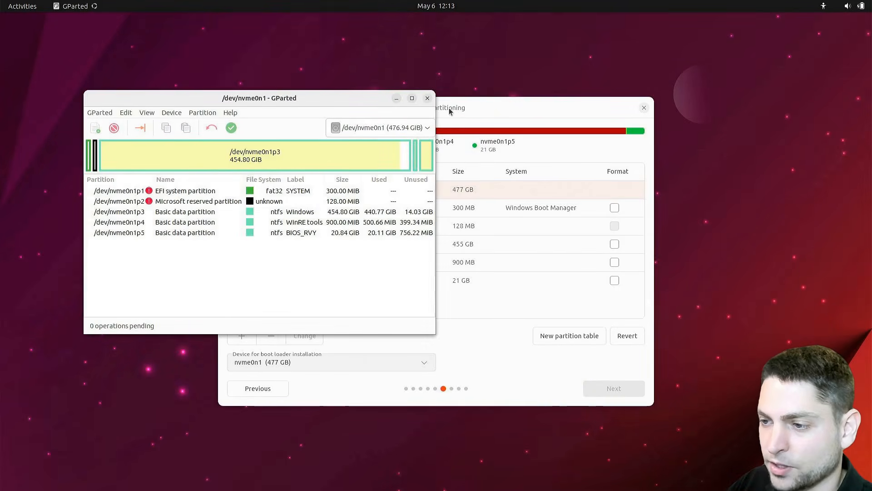
click(424, 128)
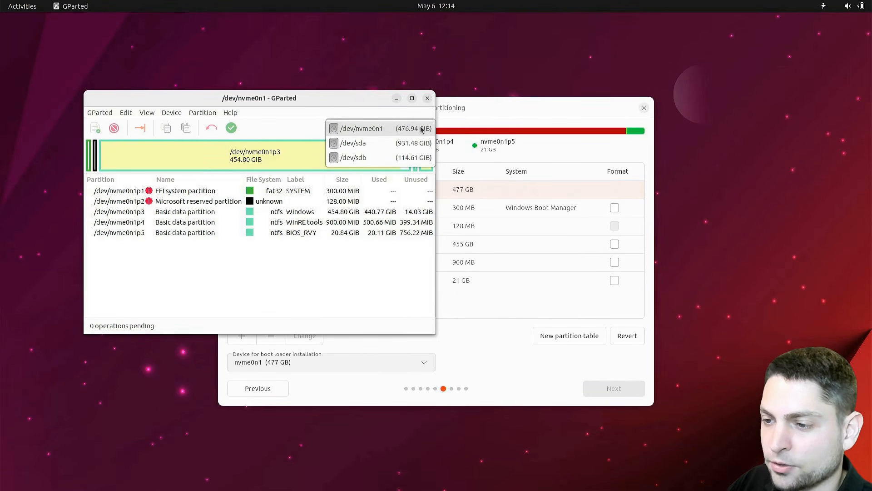
click(406, 154)
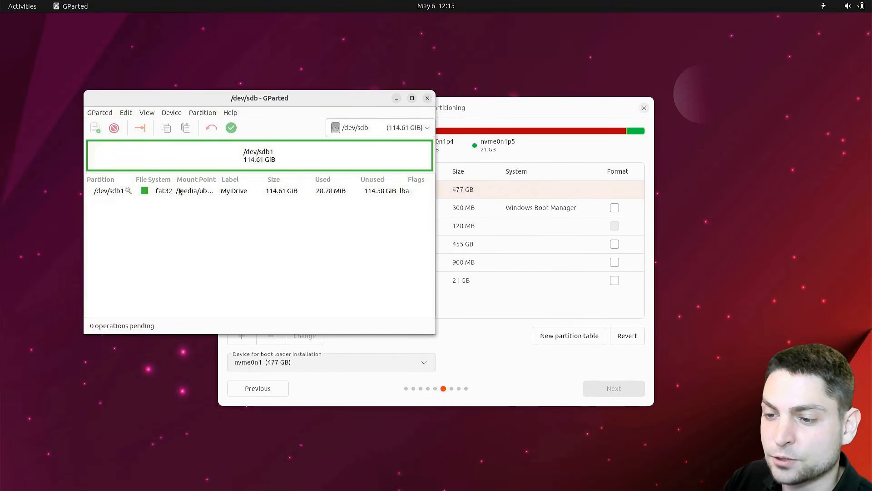
Unmount /dev/sdb1, close GParted and reload the installer's partition list by reverting it
right_click(219, 191)
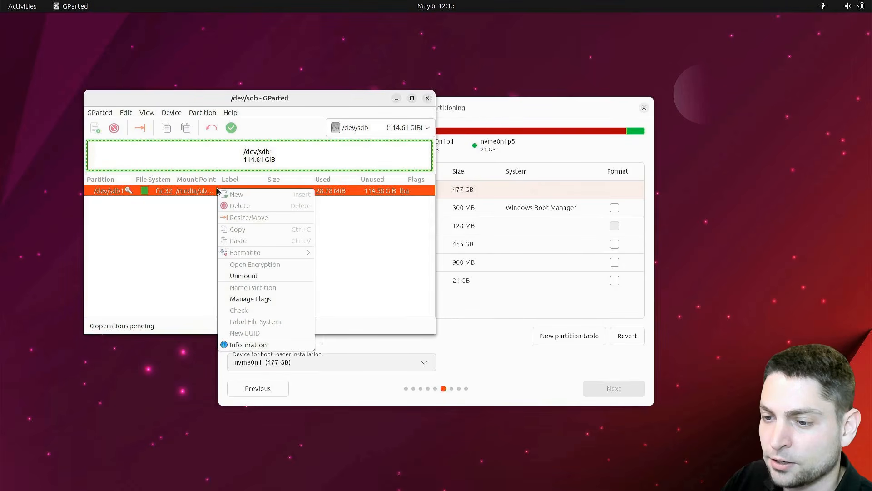
click(279, 277)
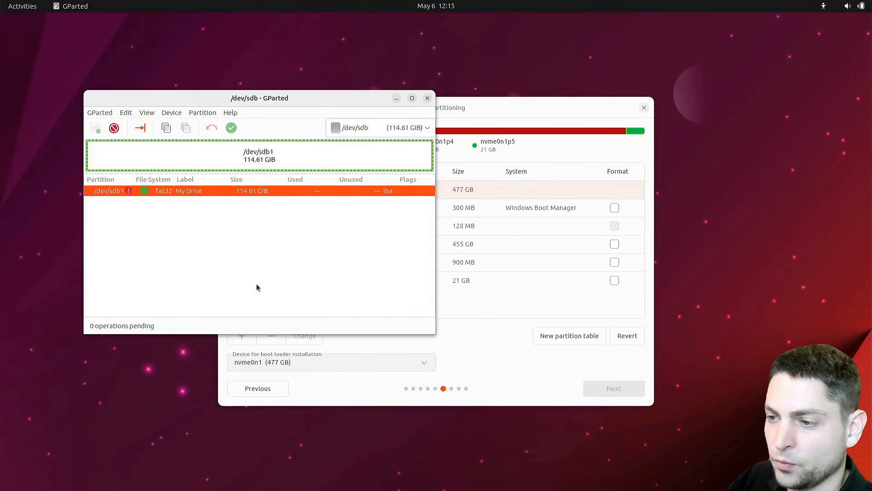
click(427, 99)
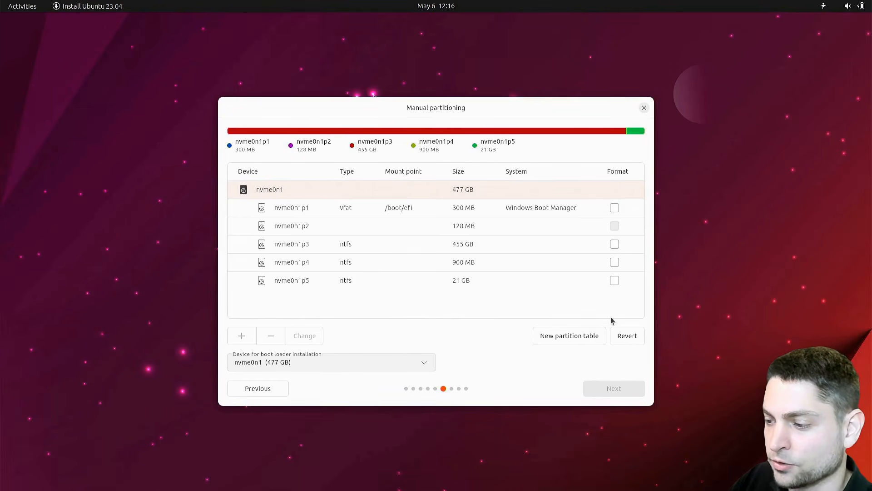
click(626, 336)
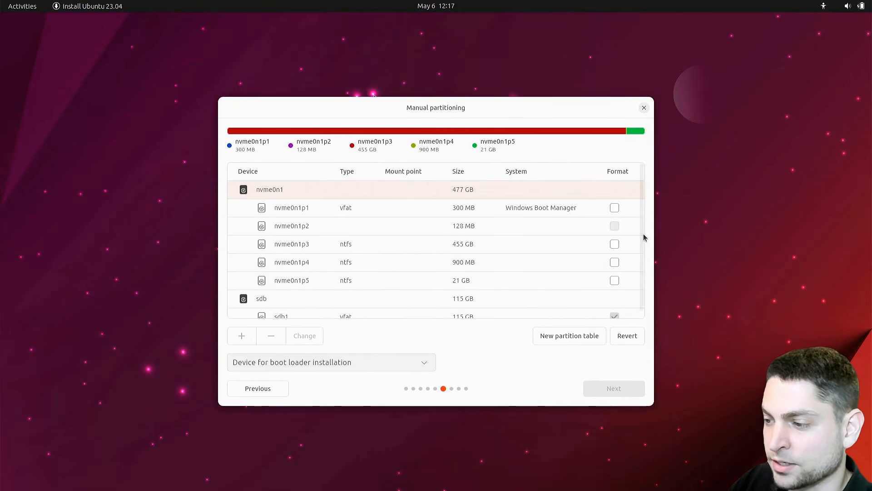
Delete the sdb1 partition and set sdb Ultra Fit SanDisk (115 GB) as the device for boot loader installation
scroll(641, 273, down, 1)
click(276, 308)
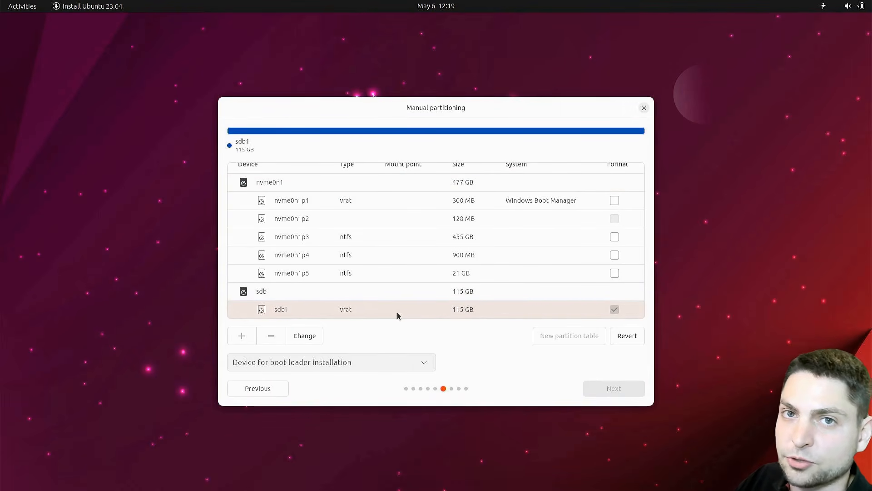
click(276, 337)
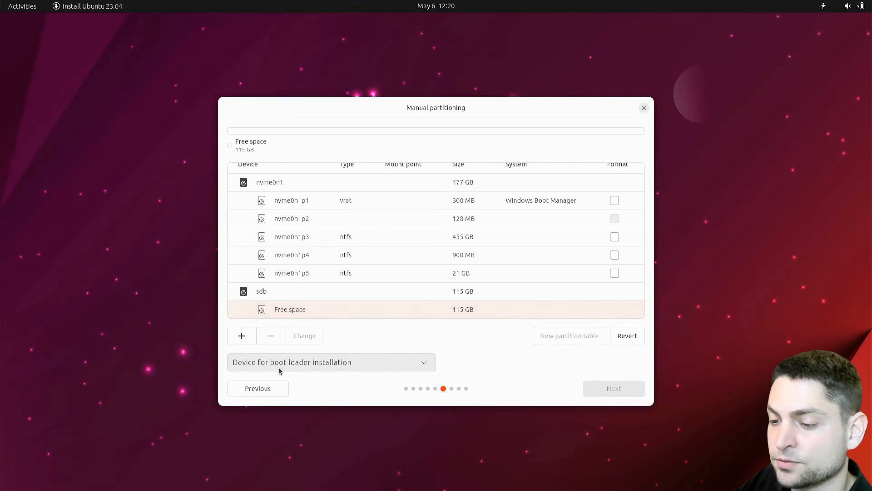
click(421, 366)
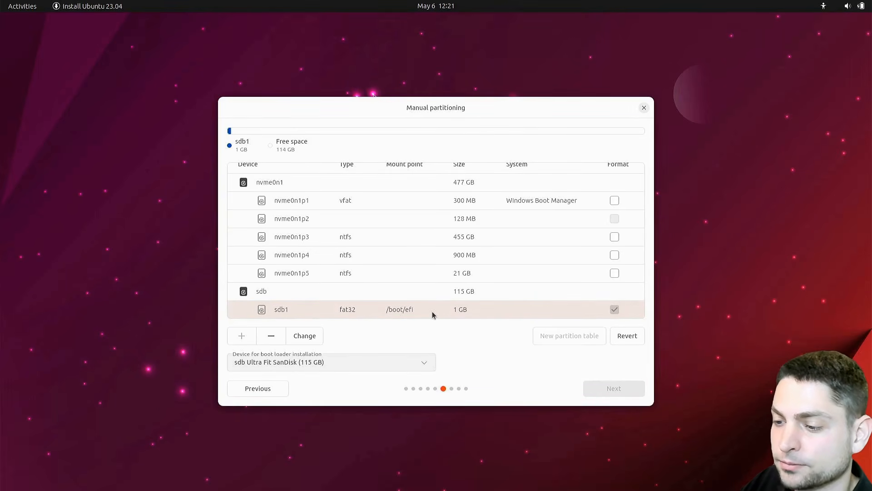
Create an Ext4 partition of 116283 MB in sdb's free space with the mount point /
drag(642, 268, 642, 285)
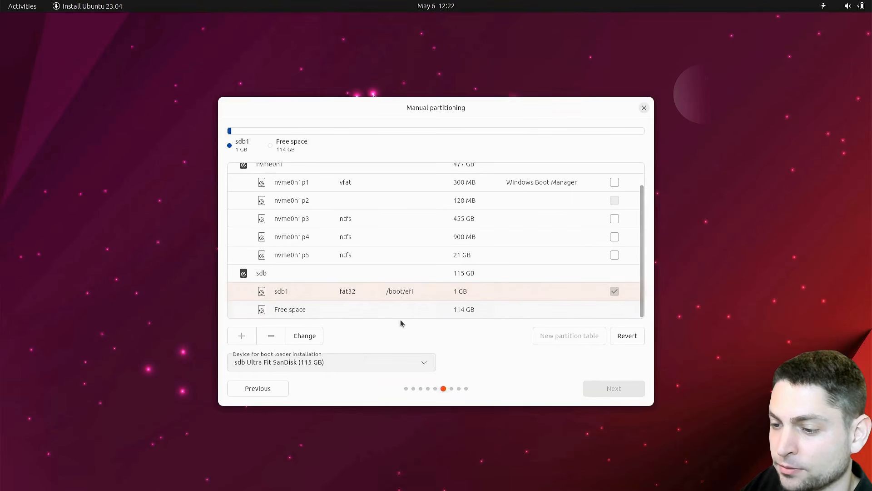
click(282, 310)
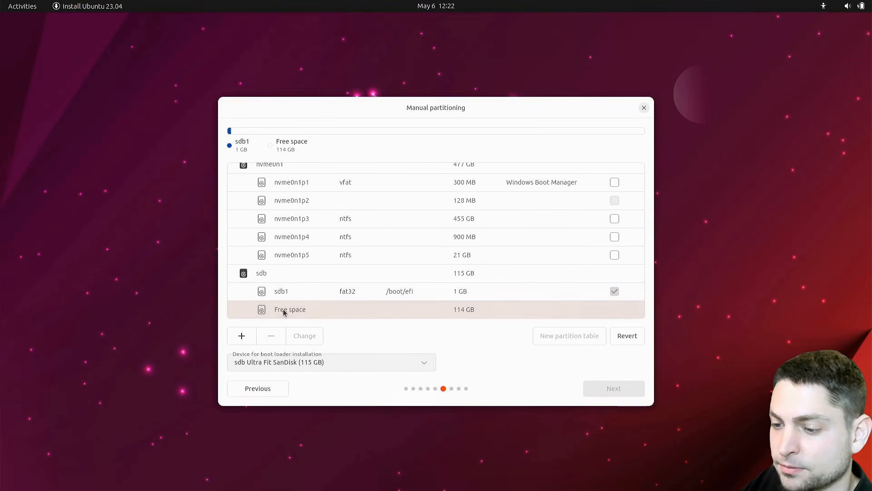
click(242, 336)
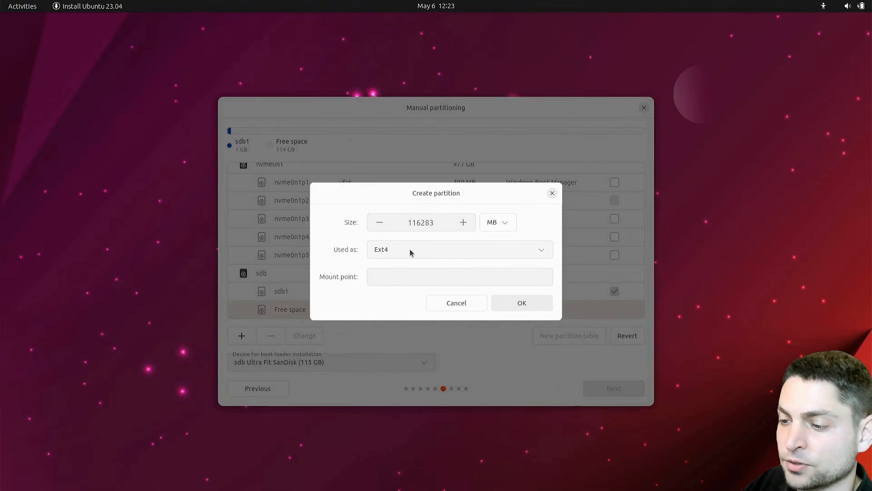
click(408, 276)
click(381, 296)
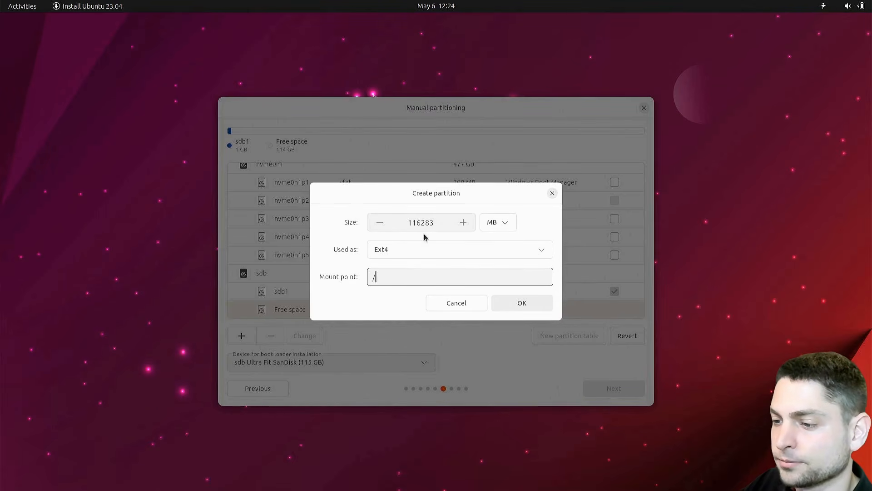
click(516, 302)
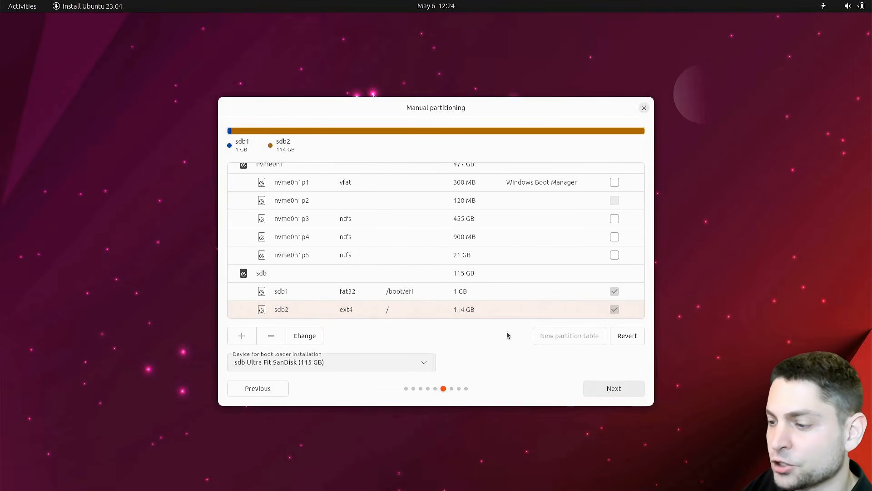
Accept the listed sdb partition changes to start the installation, and set the timezone to America/New York
click(607, 389)
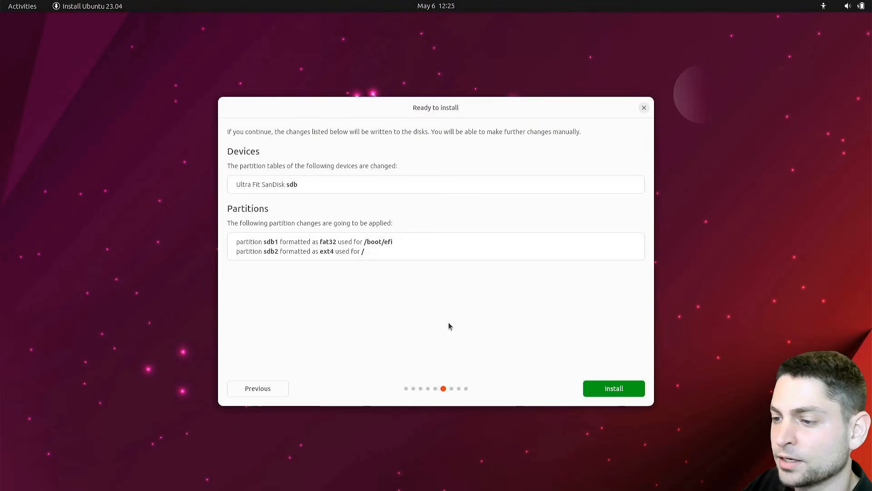
click(641, 389)
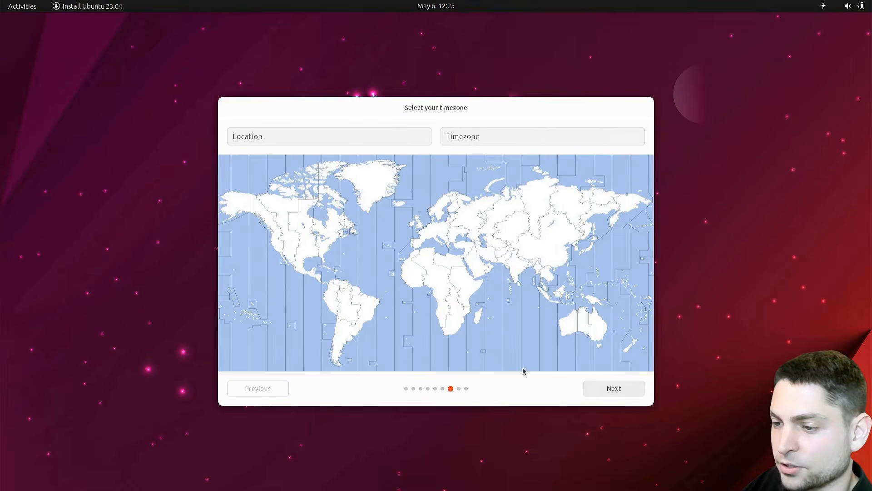
click(329, 245)
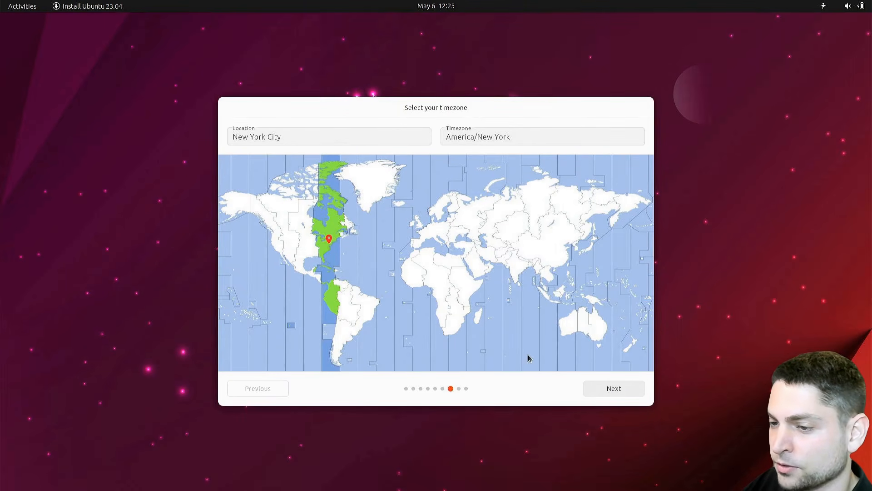
click(595, 388)
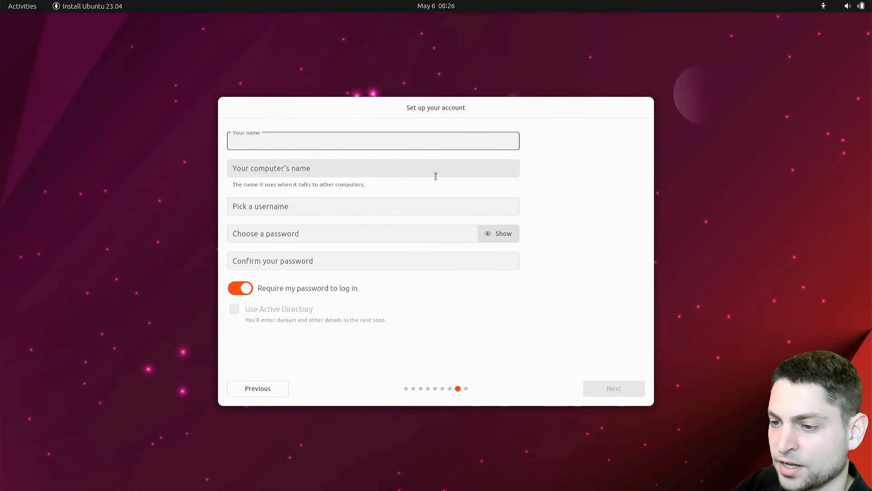
Set up the account with the user's name, computer name ADA, a username and the account password entered twice
click(435, 175)
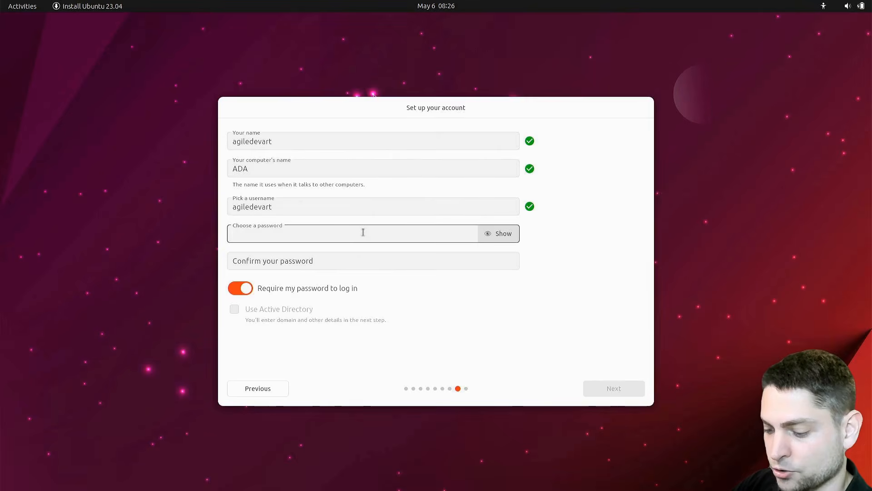
text(•••••)
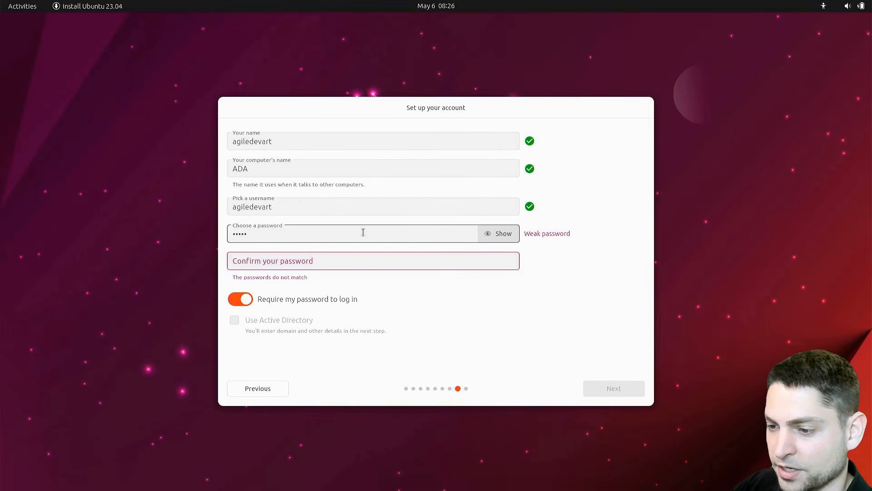
click(360, 262)
text(•••••)
click(616, 389)
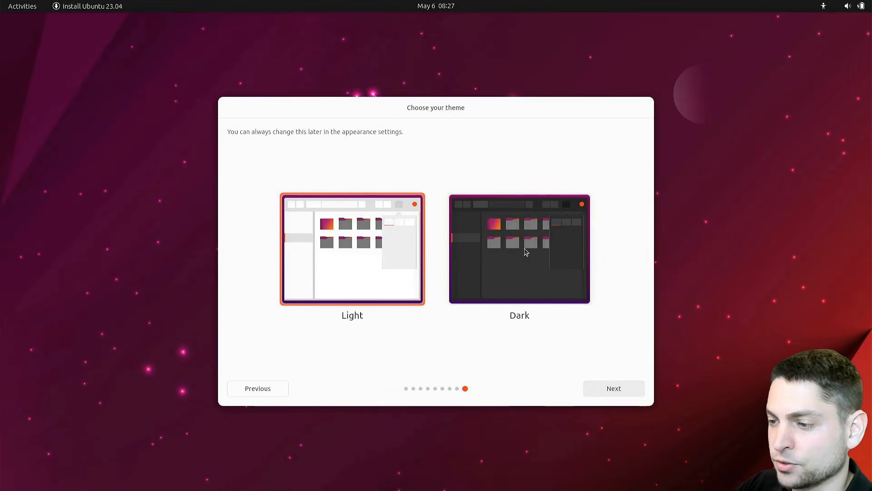
Choose the Dark theme for the new system and continue with the installation
click(526, 251)
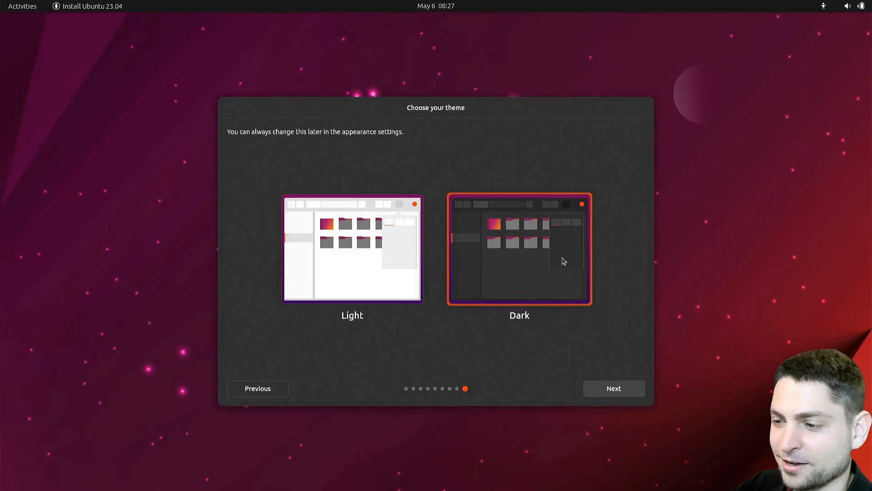
click(614, 389)
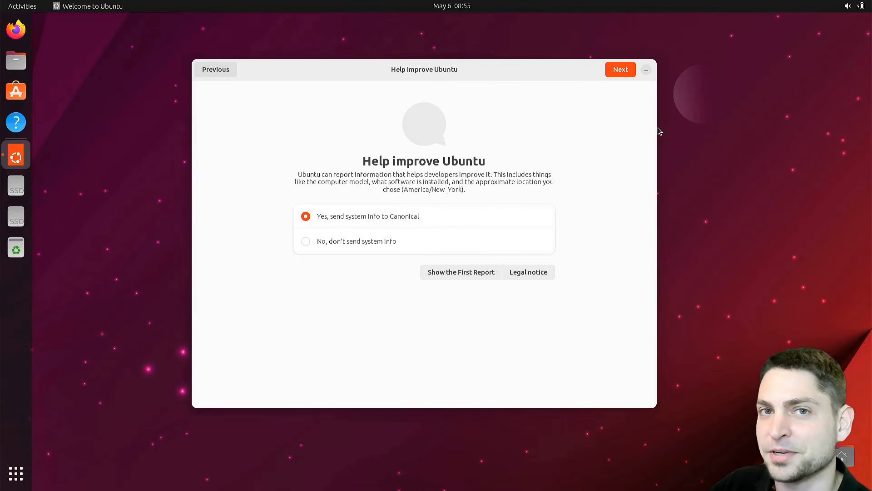
Opt out of sending system info to Canonical and finish the Ubuntu welcome setup
click(313, 242)
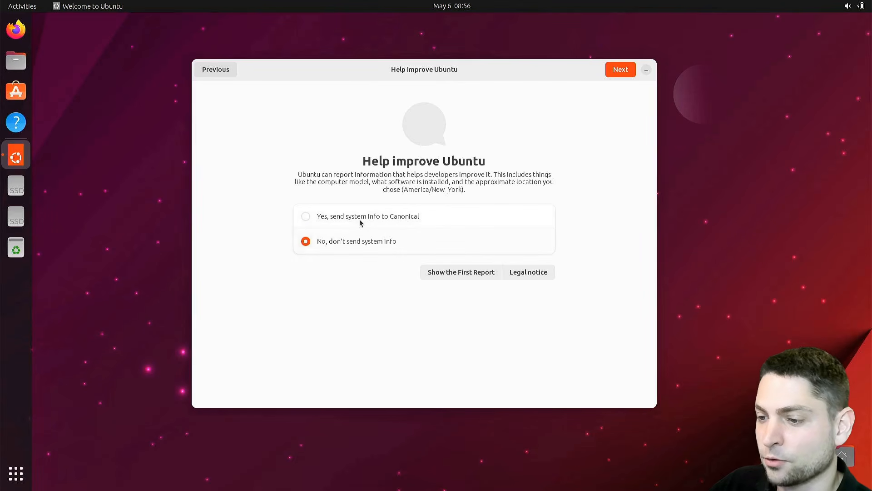
click(621, 69)
click(621, 69)
click(621, 69)
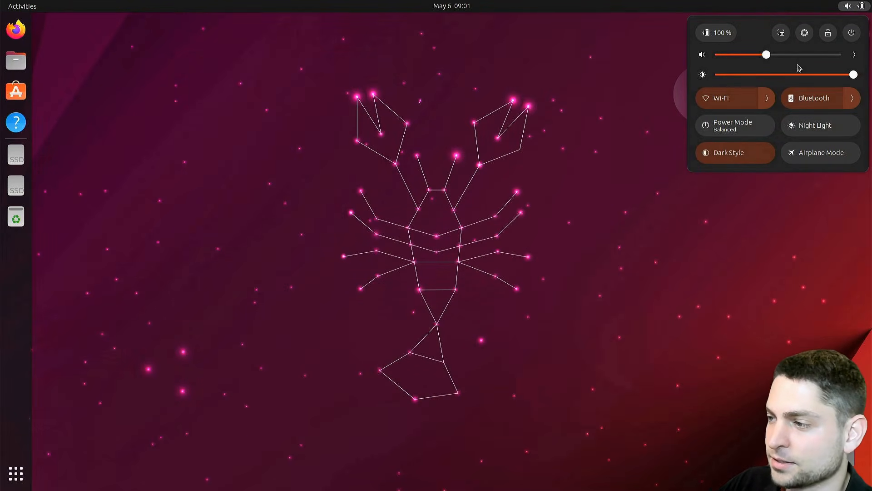
Open a terminal and refresh the package lists with sudo apt update
click(694, 177)
key(ctrl+alt+t)
drag(390, 111, 432, 111)
text(sudo)
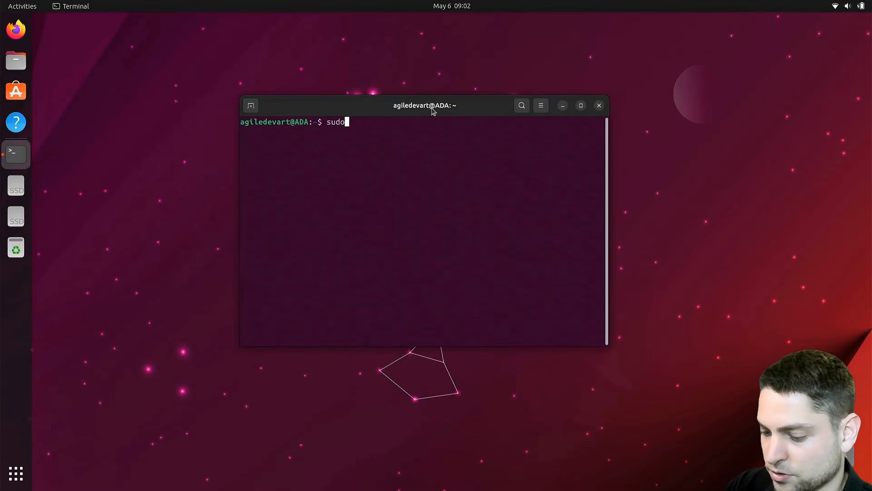
text( apt update)
key(Return)
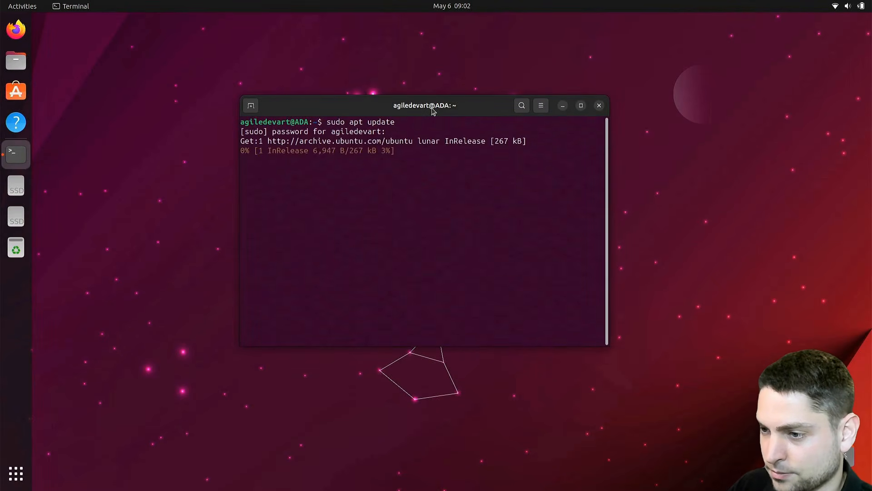
Install neofetch with sudo apt install neofetch and run it
text(sudo)
text( apt install neofetch)
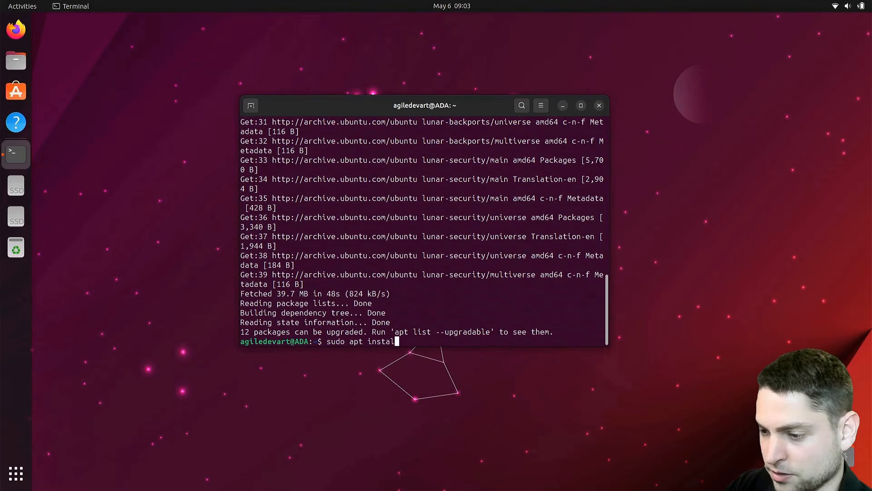
key(Return)
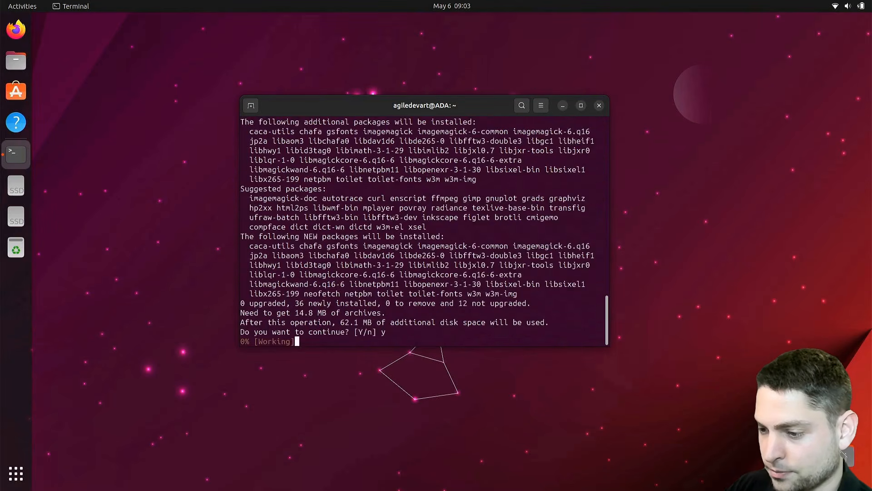
text(neofetch)
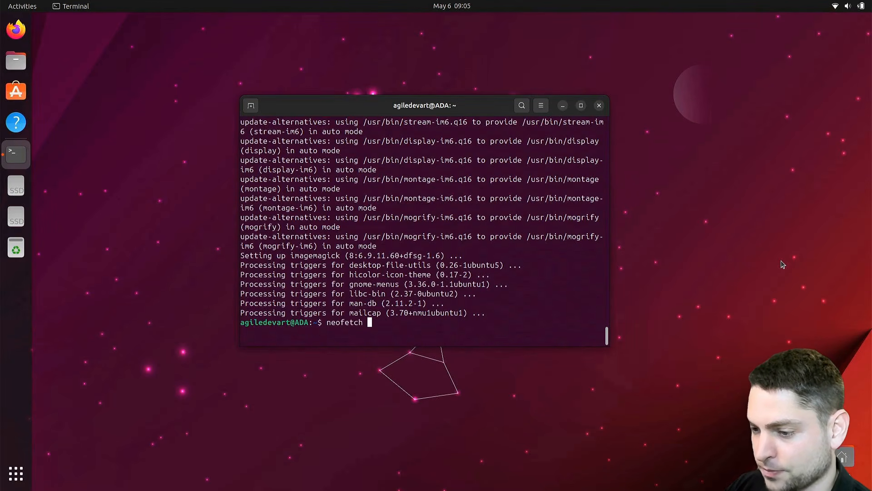
key(Return)
Examine the kernel version, desktop environment and memory usage in the neofetch output
drag(472, 160, 511, 160)
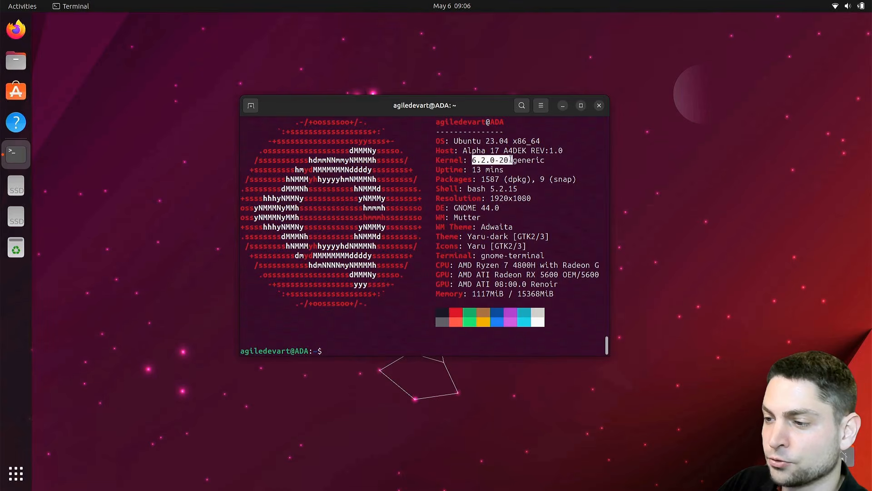
click(455, 208)
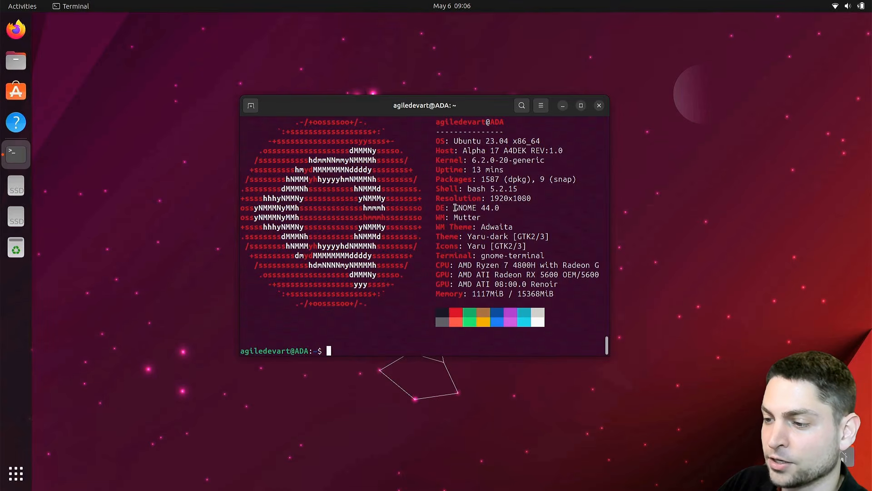
drag(455, 208, 500, 208)
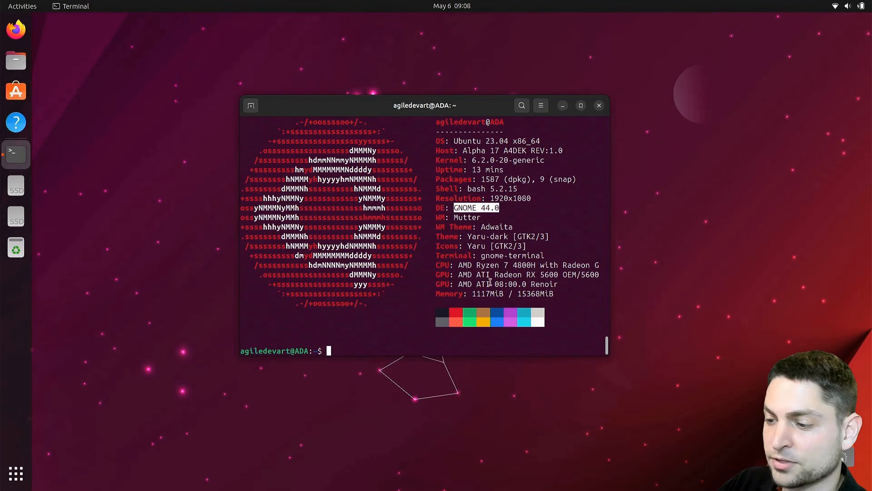
drag(473, 293, 490, 294)
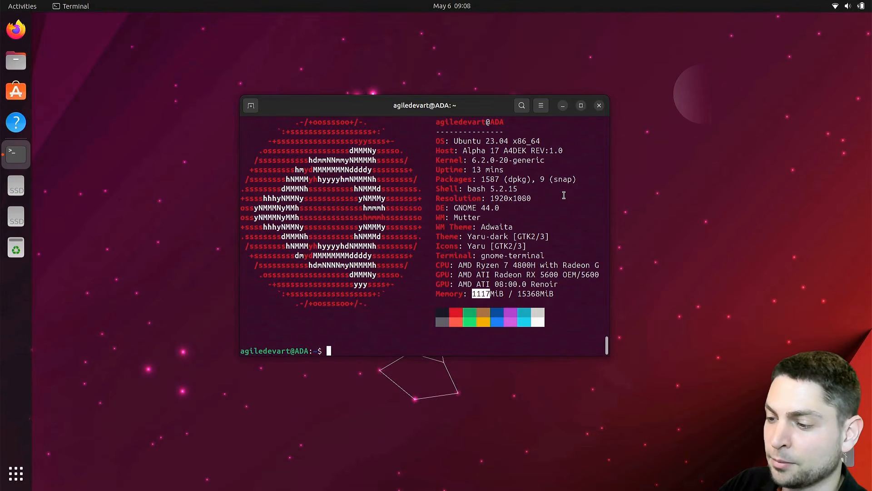
click(505, 297)
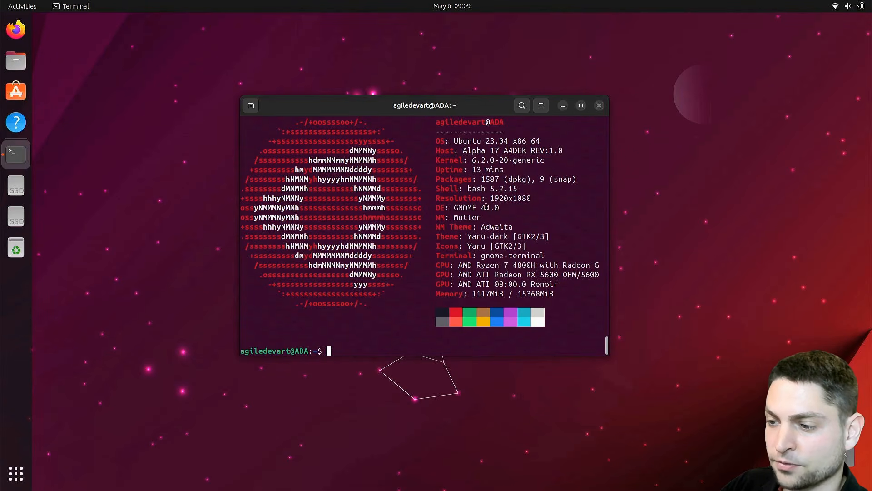
Open the file manager and enable Expandable Folders in List View in its preferences
click(16, 60)
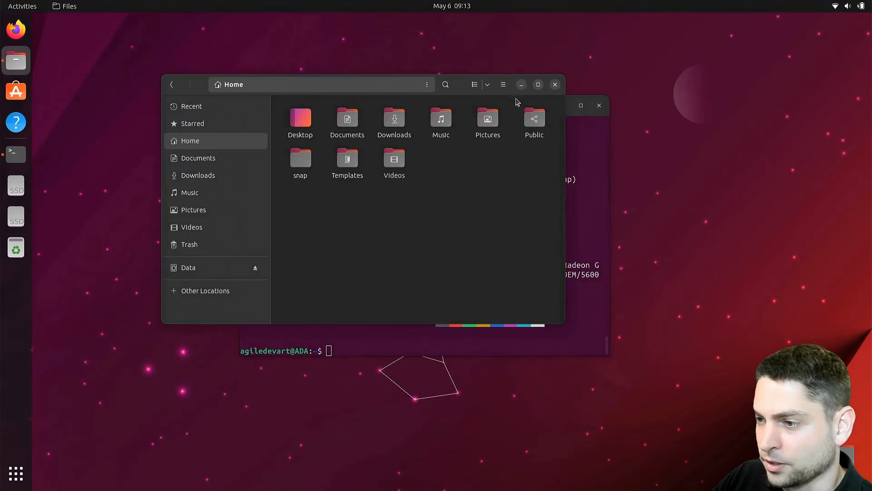
click(503, 85)
click(478, 220)
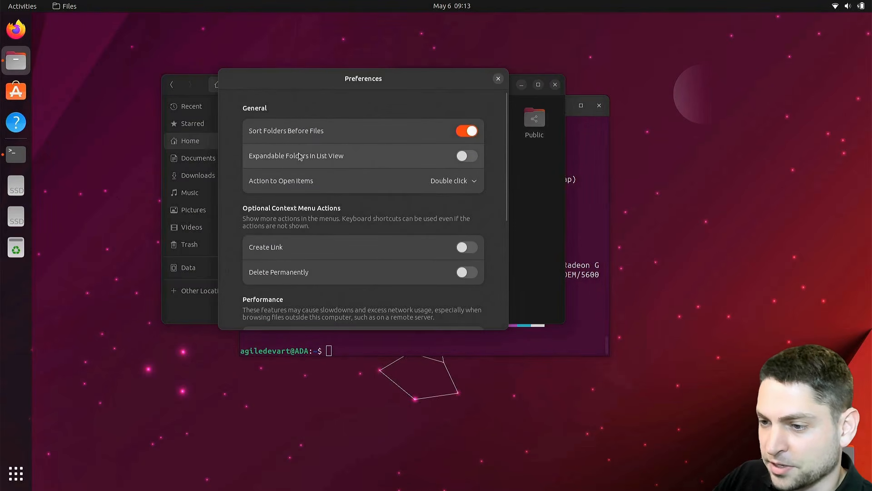
click(467, 156)
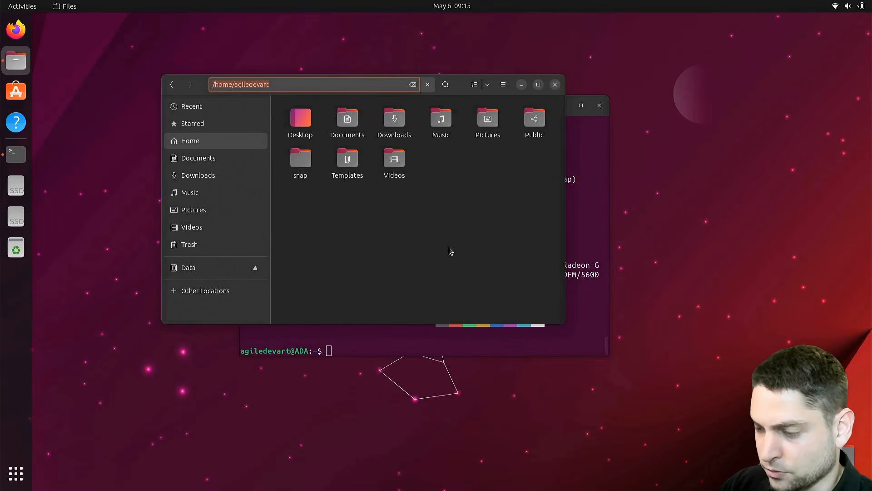
Go to the root folder / in the file manager and show its contents as a list
text(/)
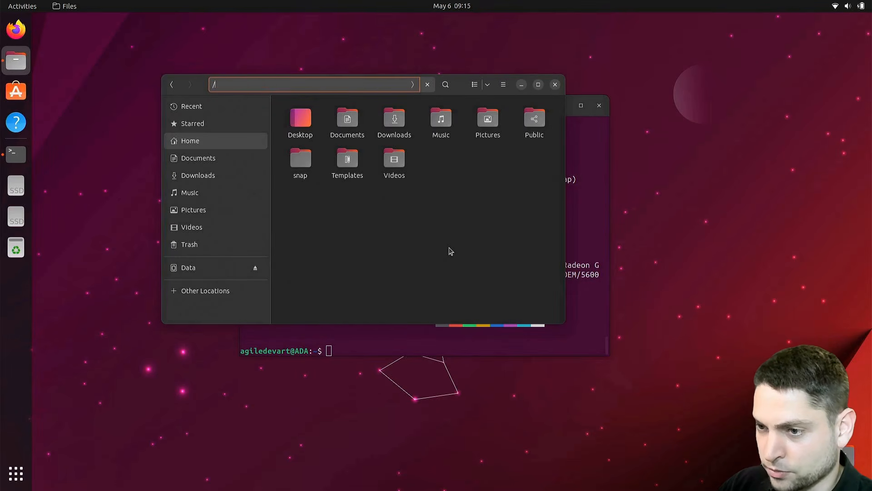
key(Return)
click(475, 84)
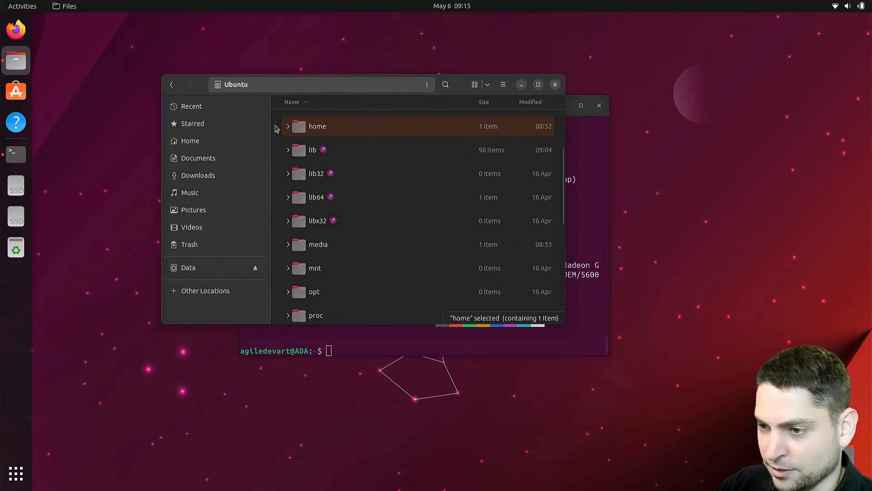
Expand the home folder with its user folder and the etc folder, and browse the files in etc
click(288, 127)
click(297, 152)
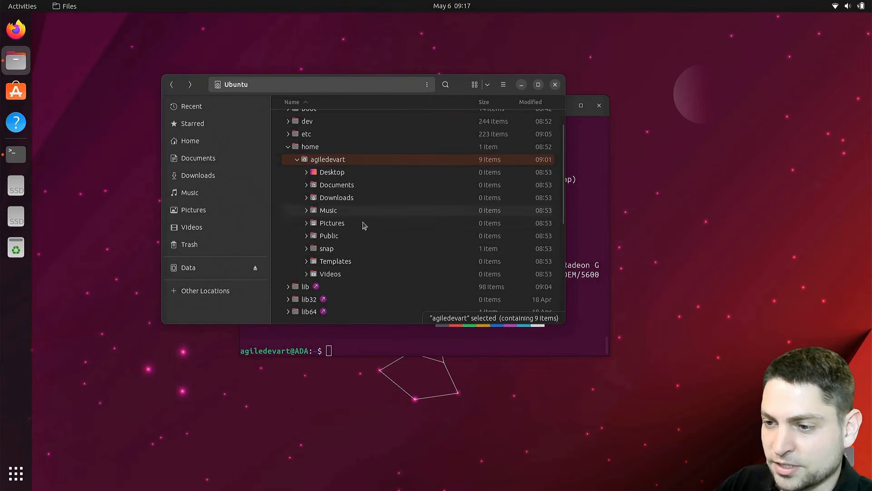
click(288, 134)
scroll(470, 164, down, 10)
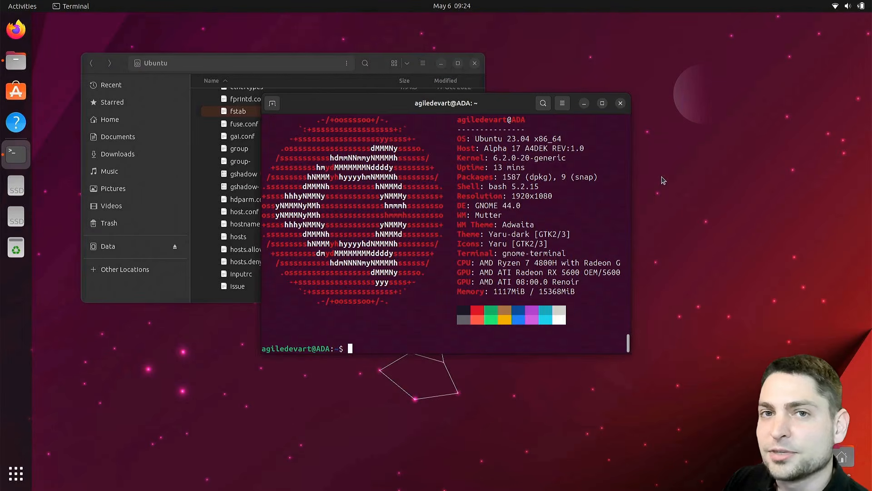